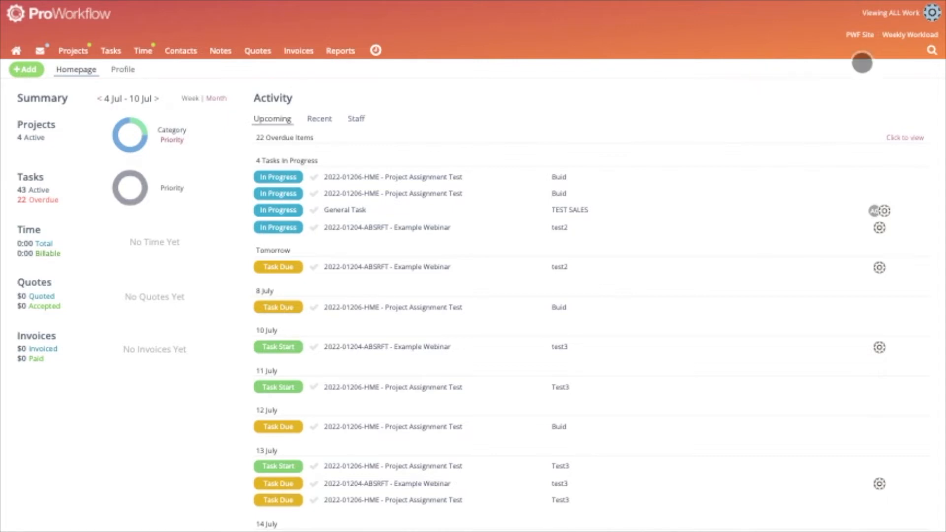
# Open the Reassignment Tool from the Company section of the workspace settings.
pyautogui.click(932, 12)
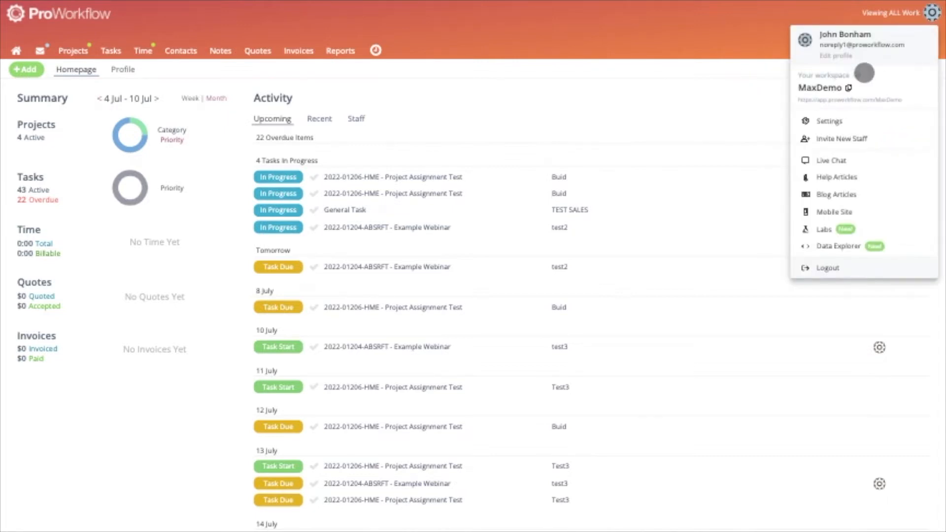
pyautogui.click(843, 123)
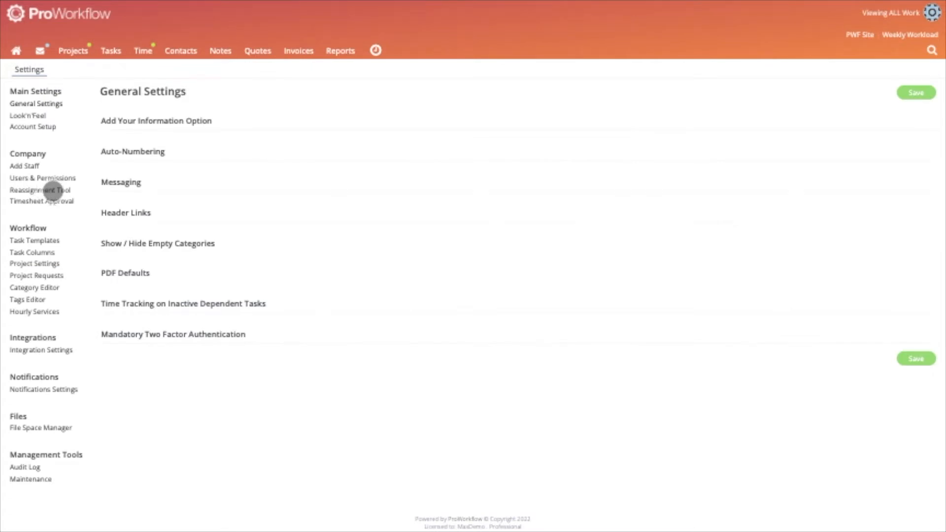
pyautogui.click(53, 190)
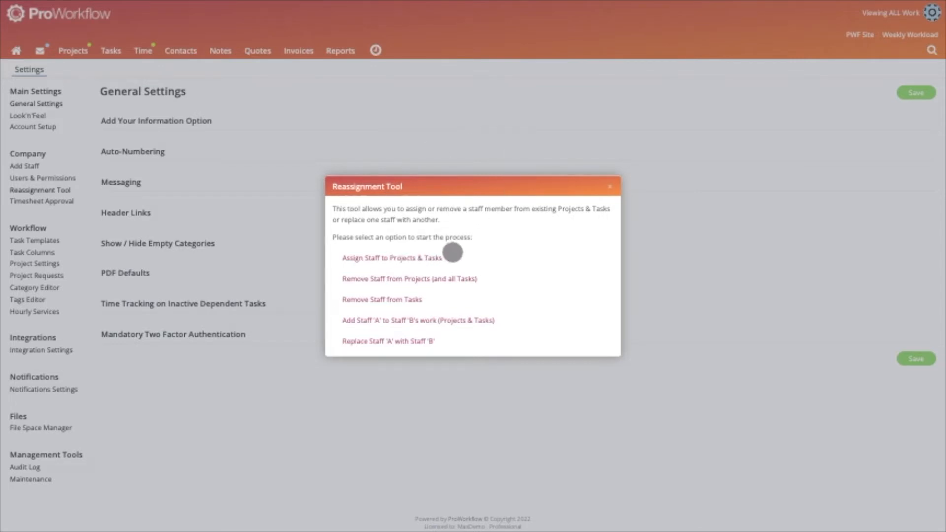
# Start the Assign Staff to Projects & Tasks process and look through the choices for Staff to Assign and Task Status.
pyautogui.click(412, 258)
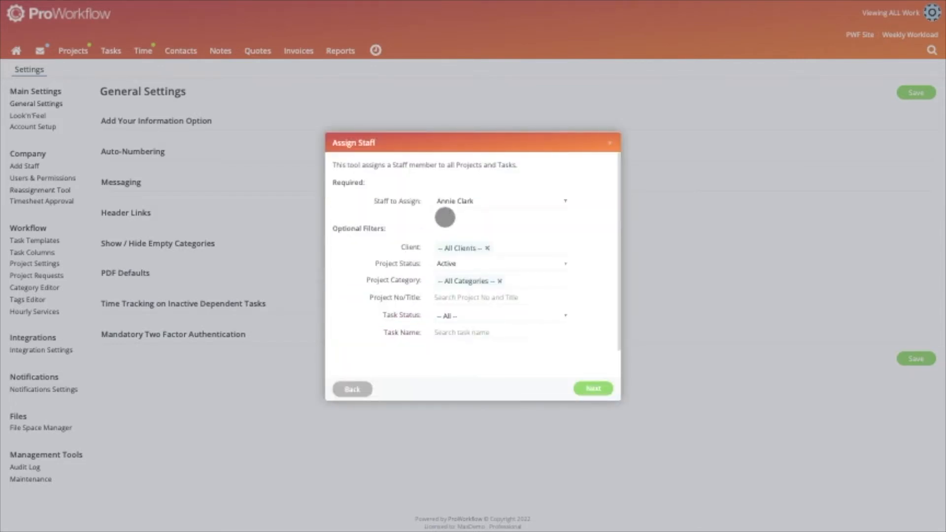
pyautogui.click(556, 203)
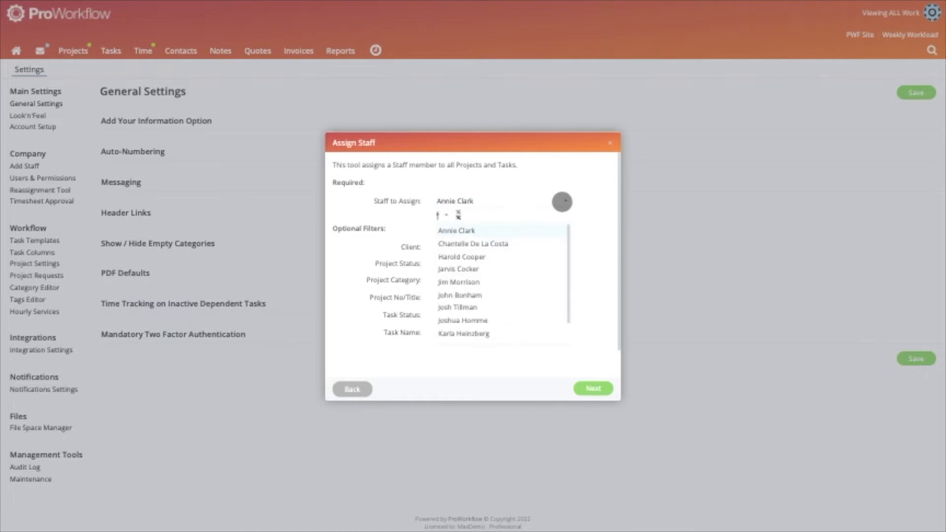
pyautogui.click(566, 160)
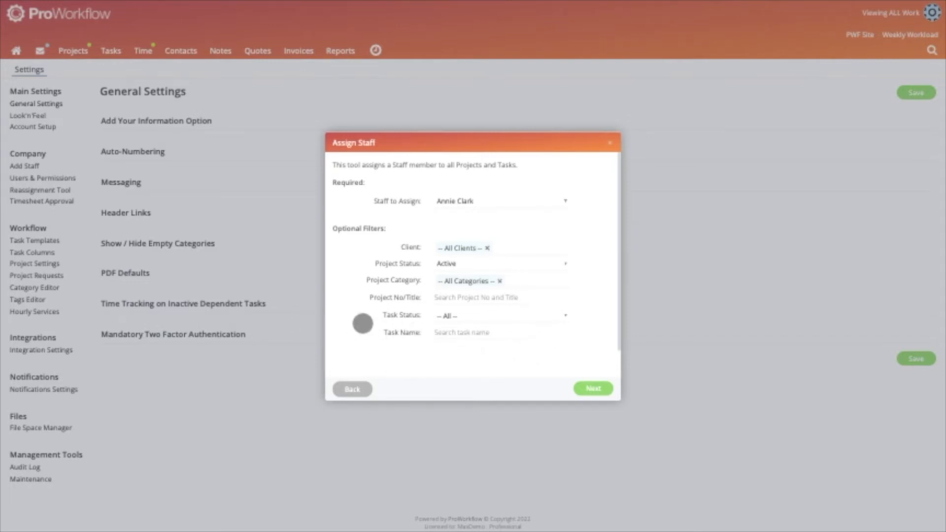
pyautogui.click(492, 316)
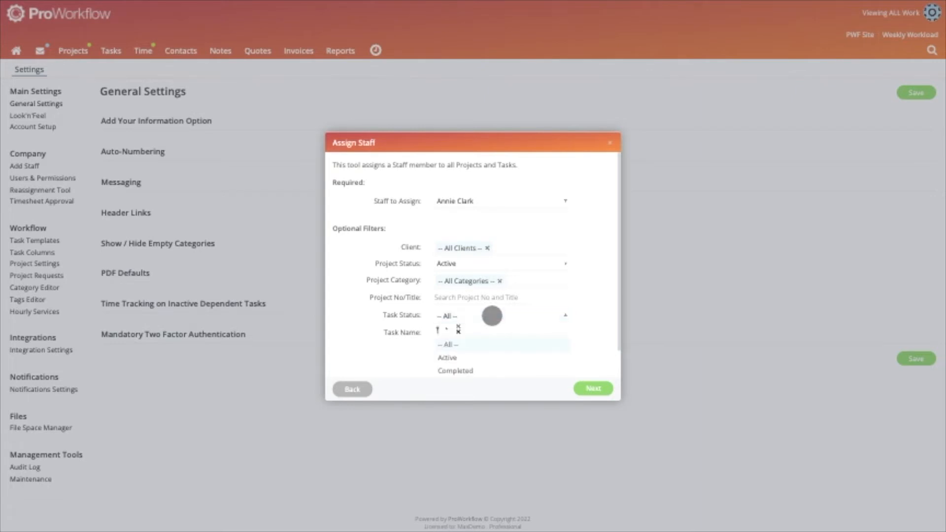
pyautogui.click(392, 350)
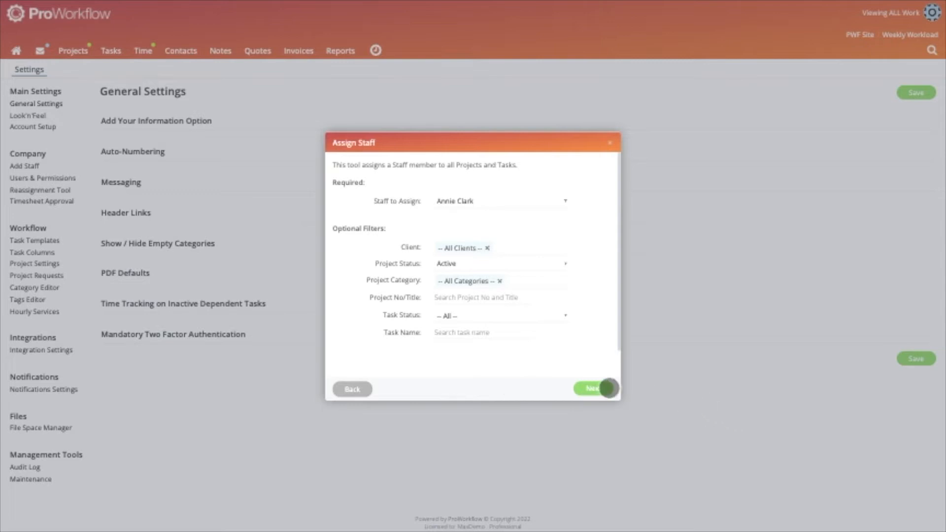
# Preview and review the full list of projects and tasks for the staff assignment, then return to the reassignment options without finishing.
pyautogui.click(593, 388)
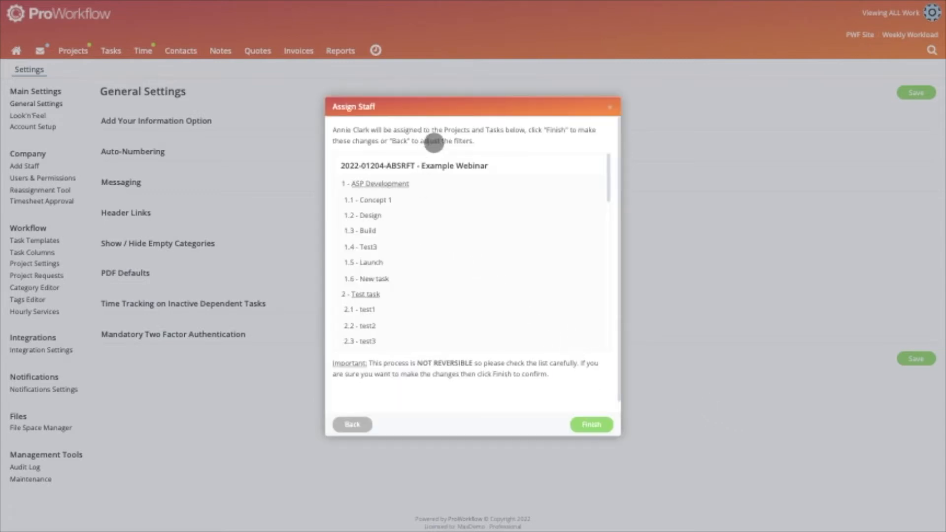
pyautogui.scroll(-3, 506, 283)
pyautogui.scroll(-3, 507, 283)
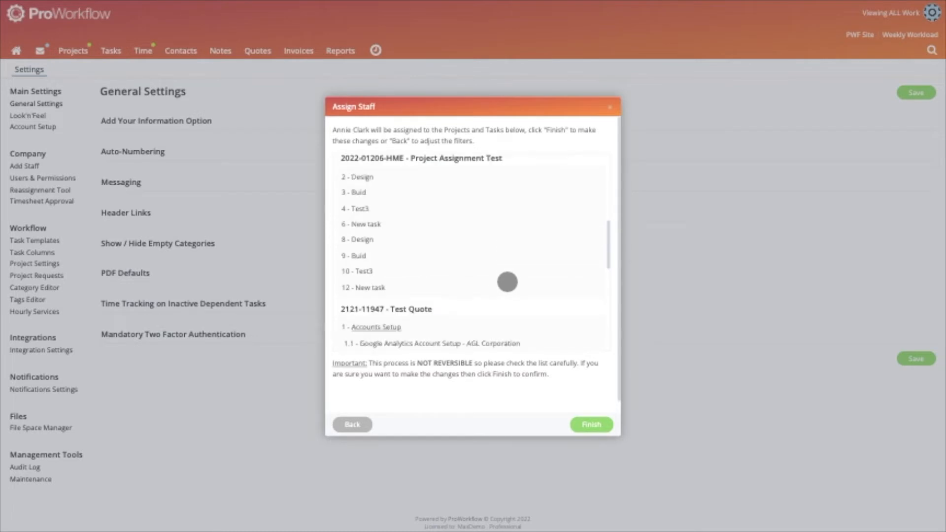
pyautogui.scroll(-8, 507, 282)
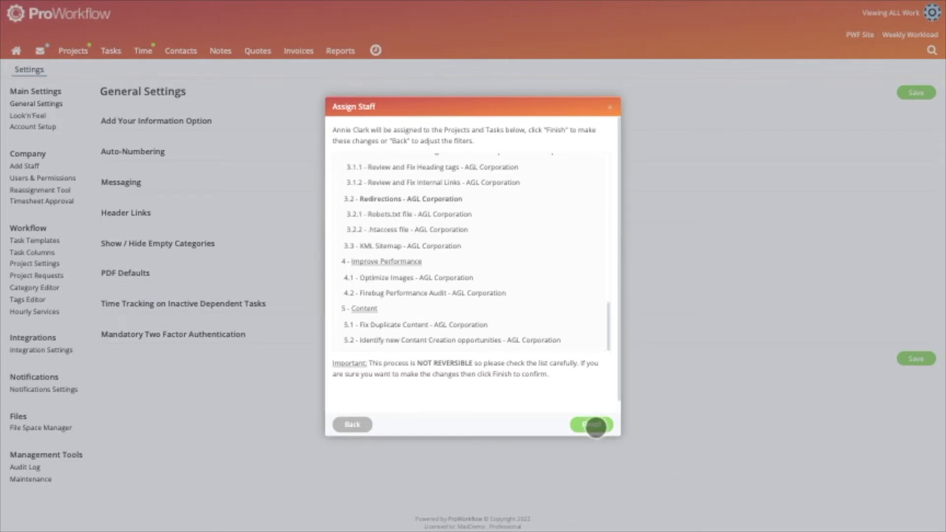
pyautogui.scroll(10, 433, 246)
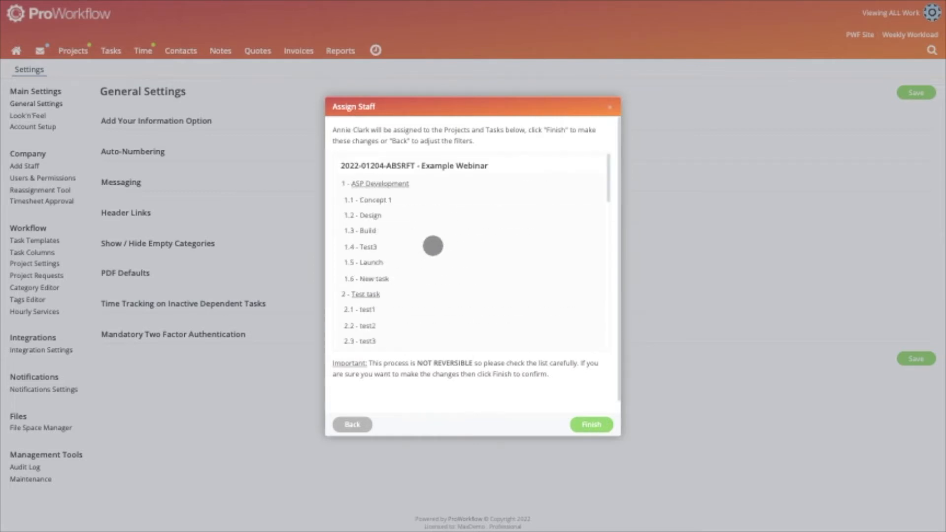
pyautogui.click(353, 425)
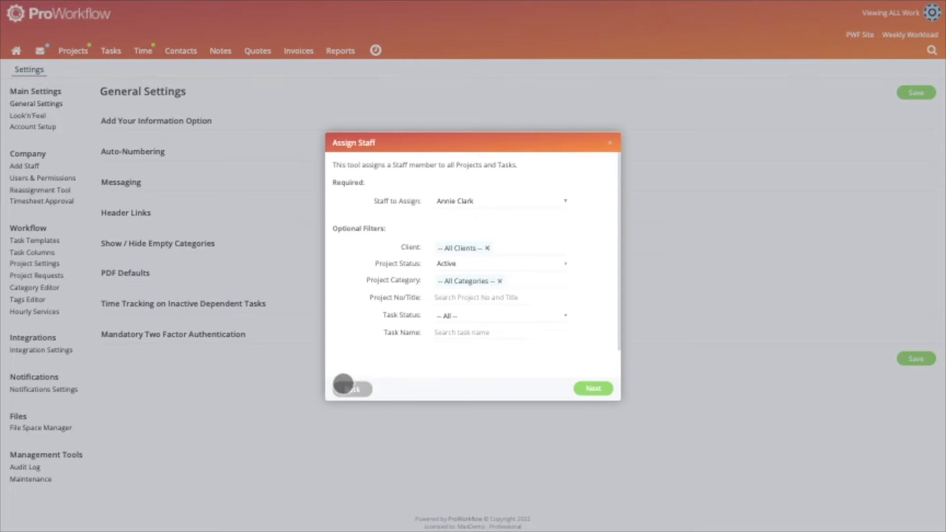
pyautogui.click(347, 389)
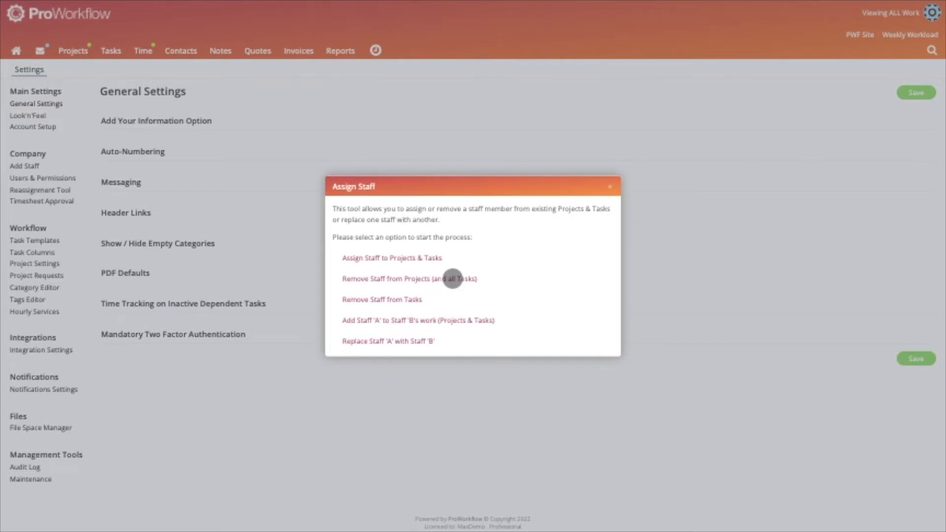
# Preview removing the preselected staff member from active projects and all their tasks, then back out without finishing.
pyautogui.click(453, 278)
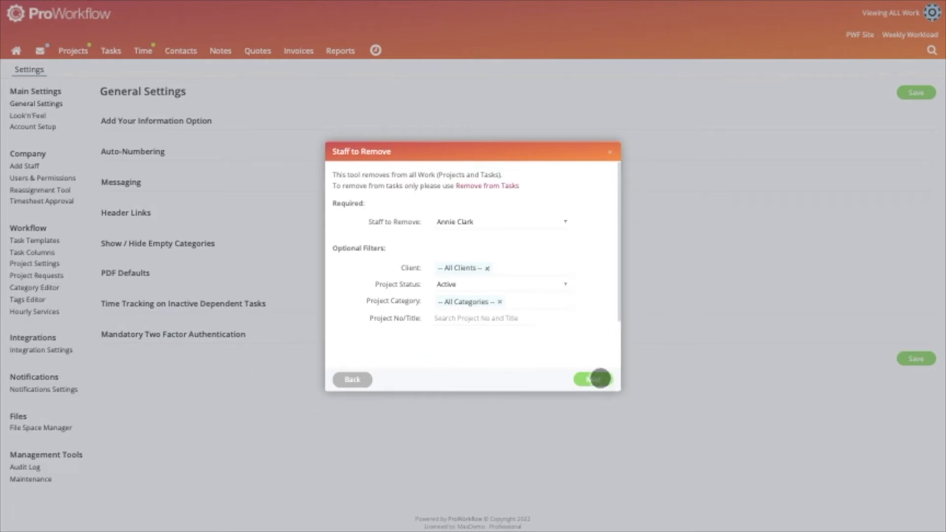
pyautogui.click(596, 379)
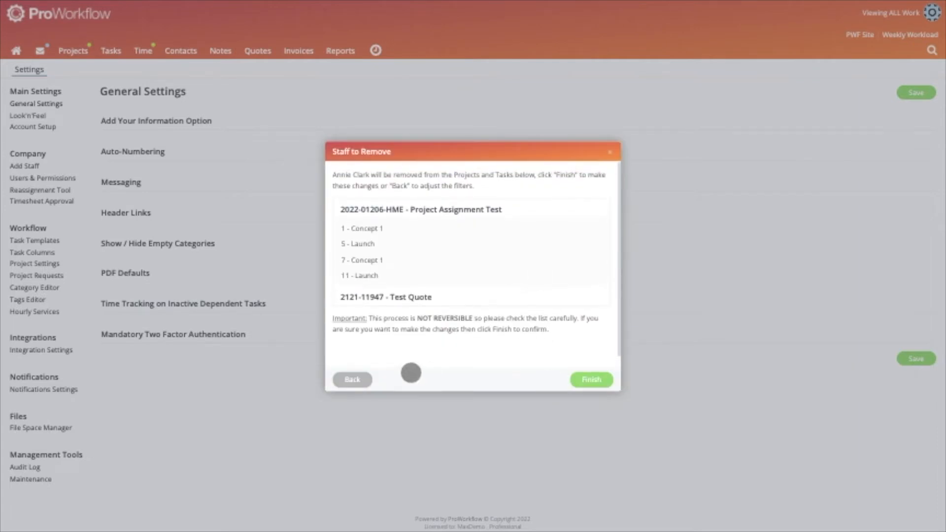
pyautogui.click(360, 379)
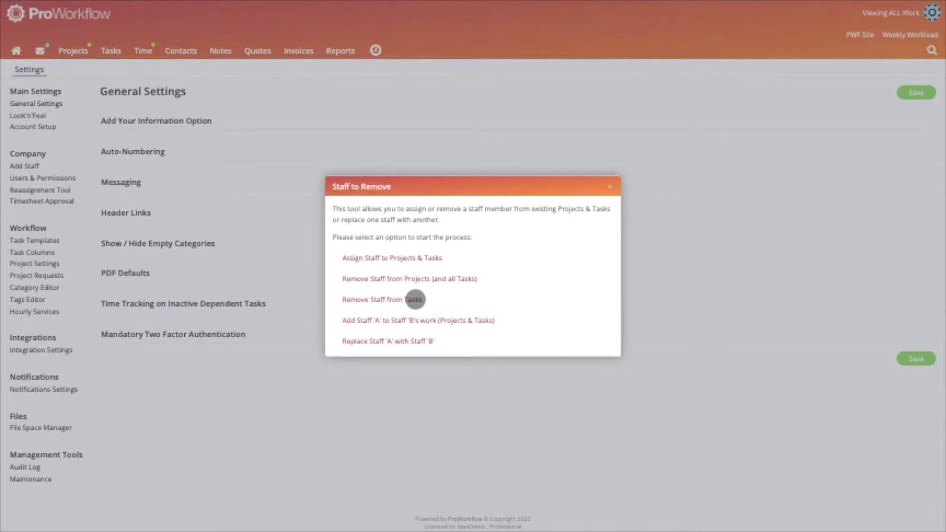
# Preview removing the preselected staff member from tasks only, then return to the reassignment options without finishing.
pyautogui.click(415, 300)
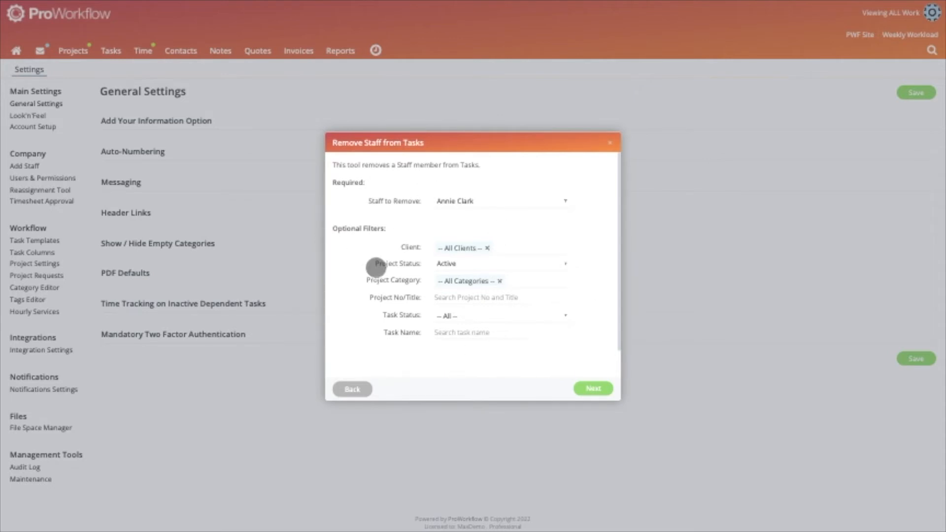
pyautogui.click(598, 384)
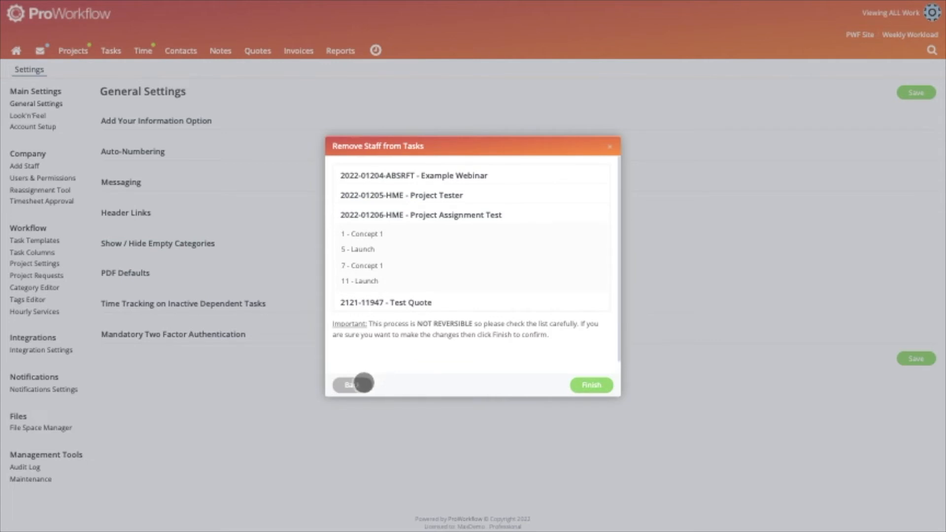
pyautogui.click(357, 385)
pyautogui.click(349, 386)
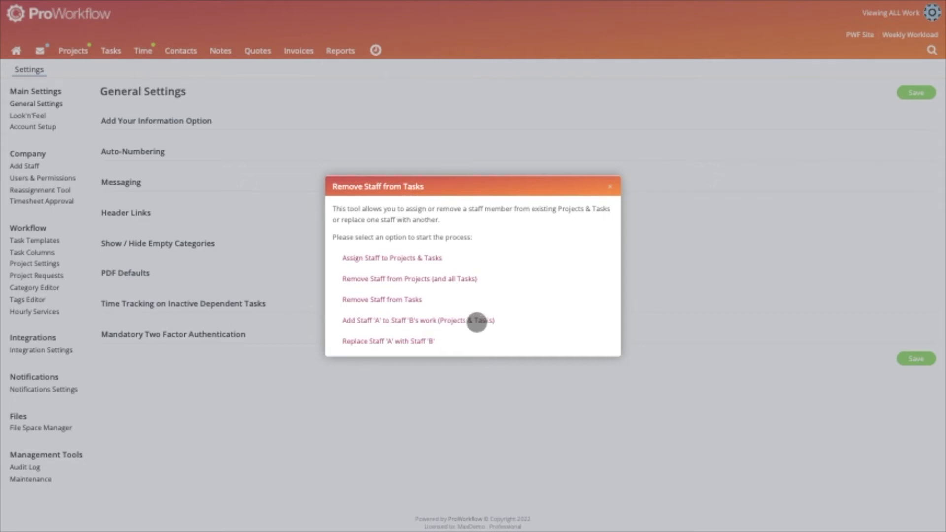
# Preview adding staff 'A' to staff 'B's work with a different staff member chosen as 'B', then return to the reassignment options.
pyautogui.click(476, 323)
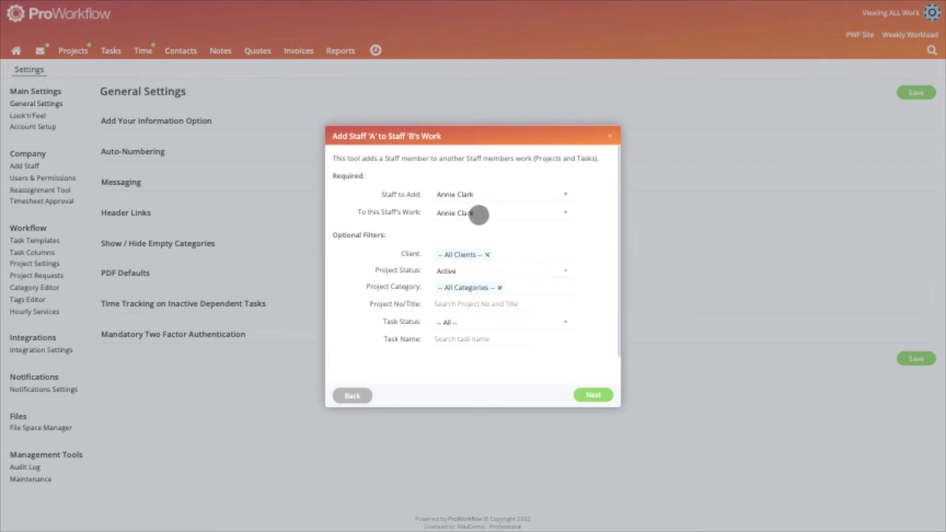
pyautogui.click(564, 213)
pyautogui.click(503, 270)
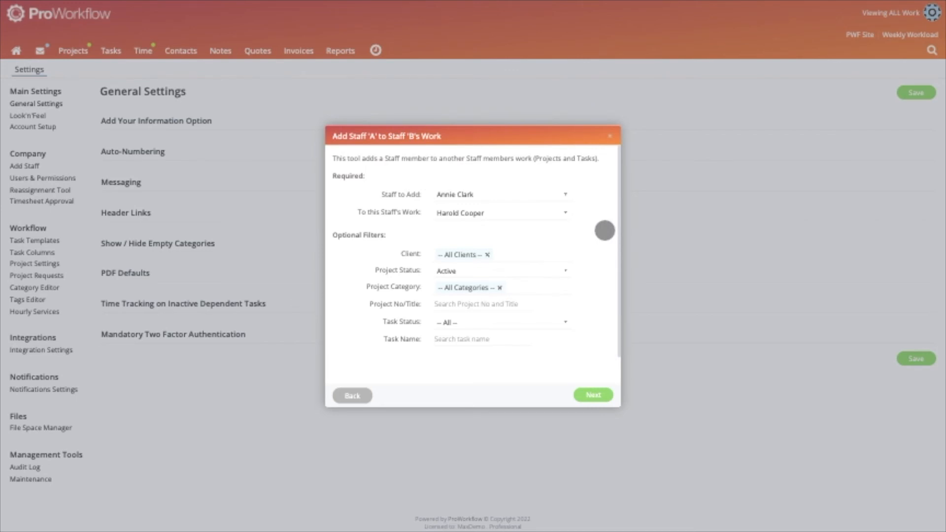
pyautogui.click(600, 395)
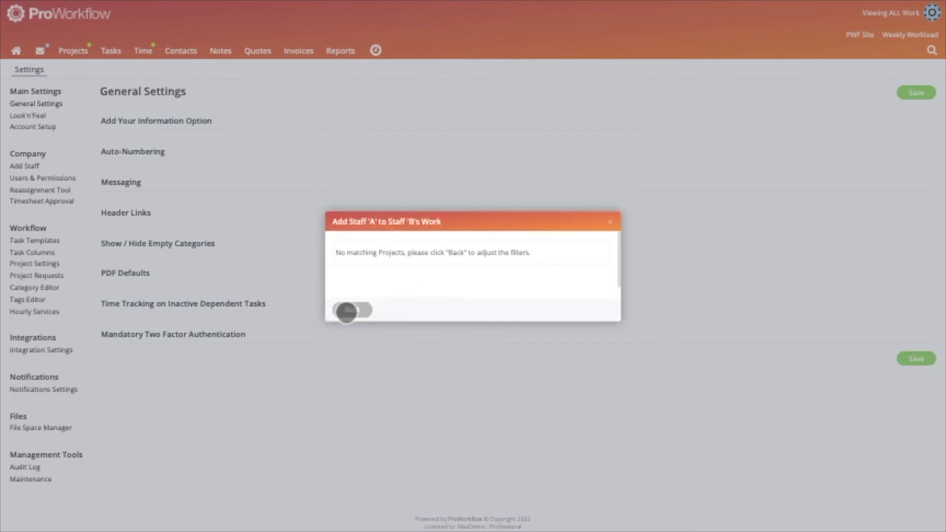
pyautogui.click(346, 311)
pyautogui.click(348, 395)
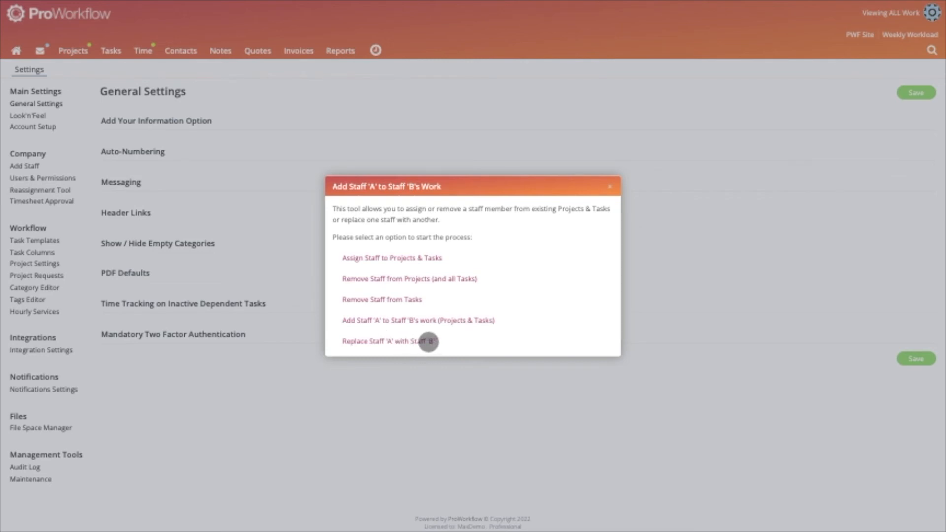
# Preview replacing staff 'A' with a different staff member chosen as Staff to Assign, then return to the reassignment options without finishing.
pyautogui.click(427, 342)
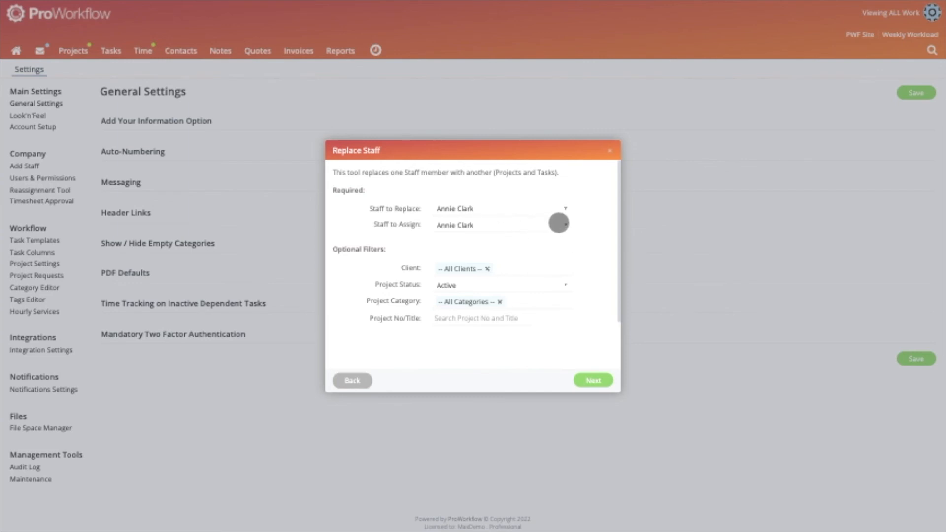
pyautogui.click(562, 225)
pyautogui.click(488, 318)
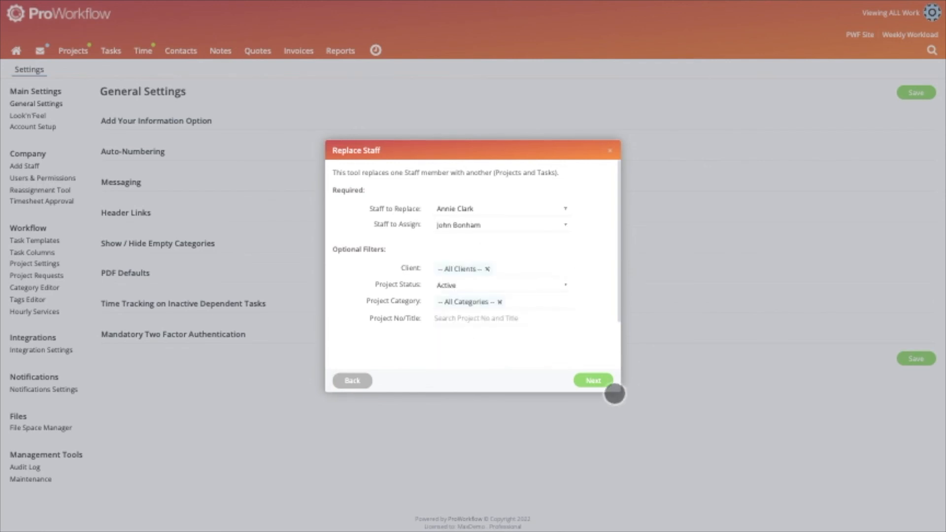
pyautogui.click(593, 381)
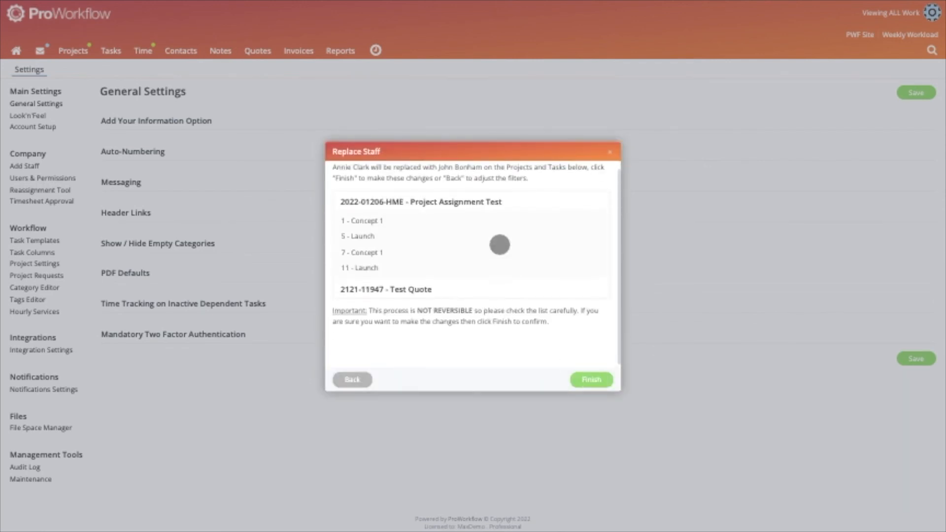
pyautogui.click(342, 382)
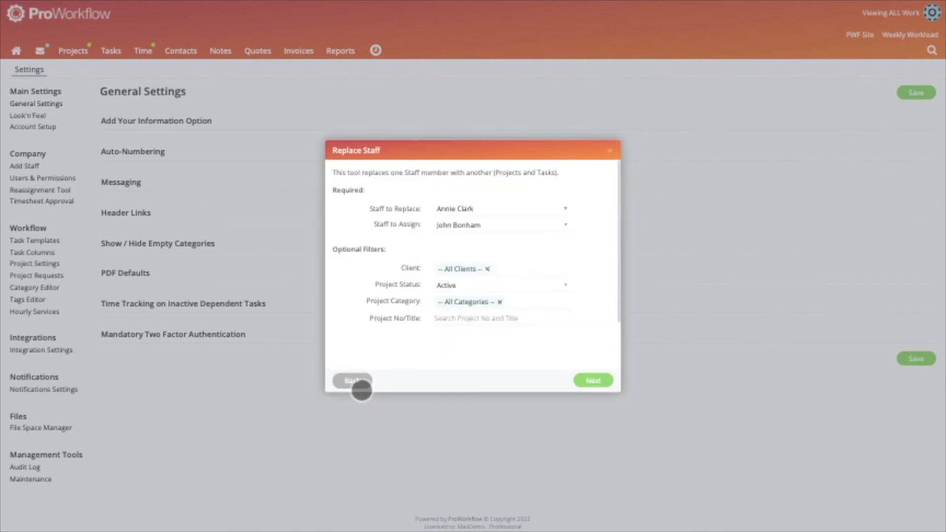
pyautogui.click(363, 380)
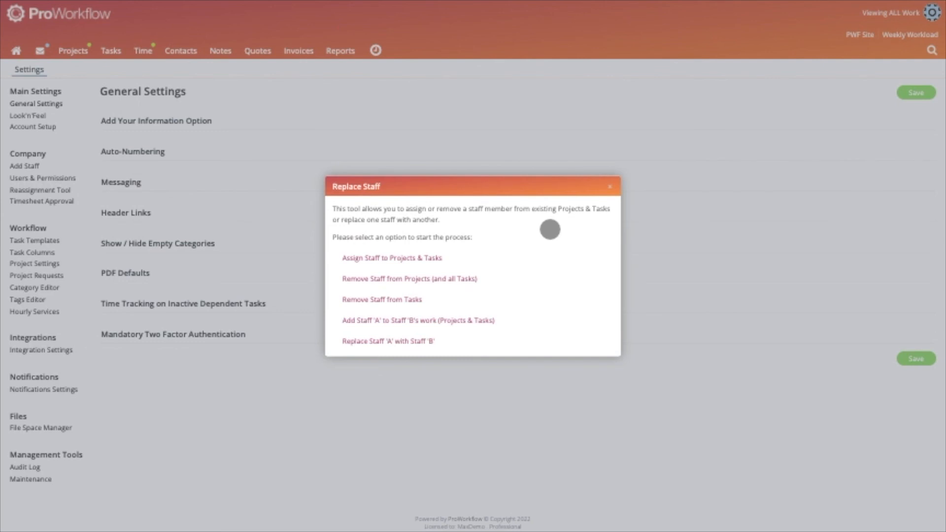